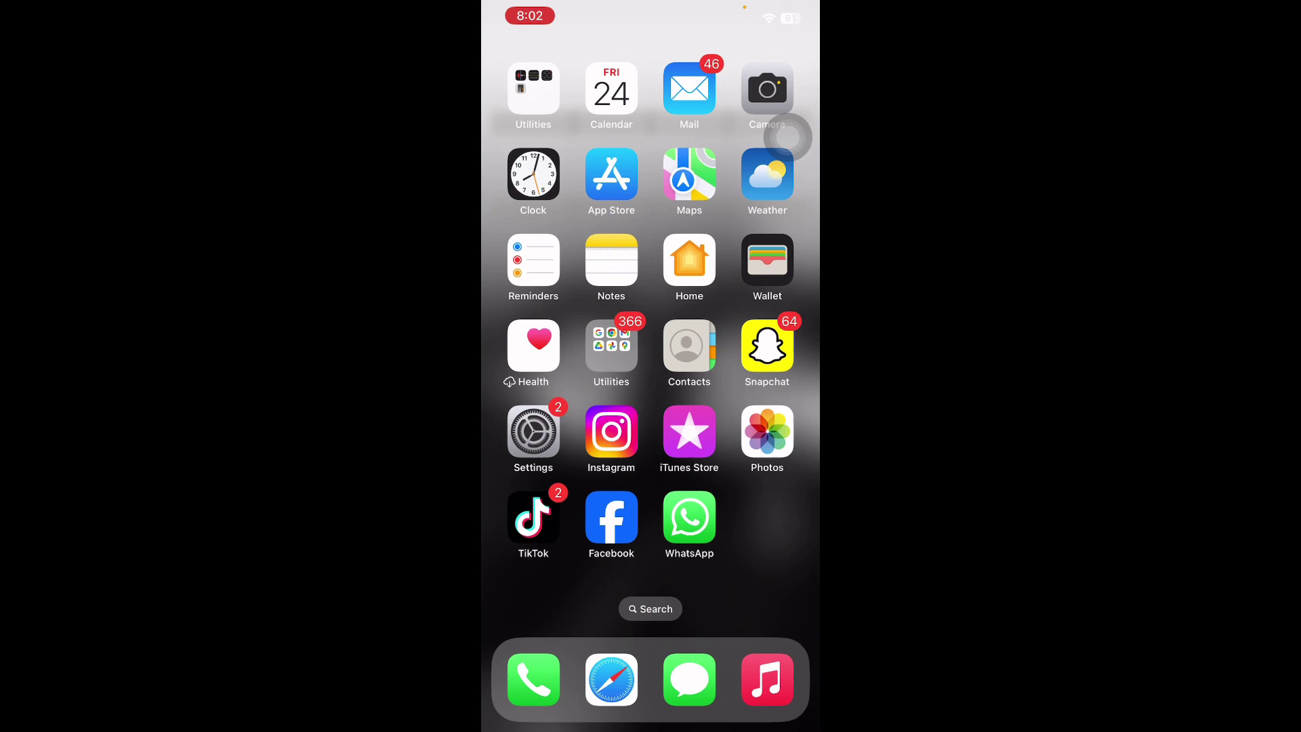
- Close WhatsApp from the recent apps and return to the home screen
{"action": "left_click_drag", "start_coordinate": [651, 723], "coordinate": [651, 427]}
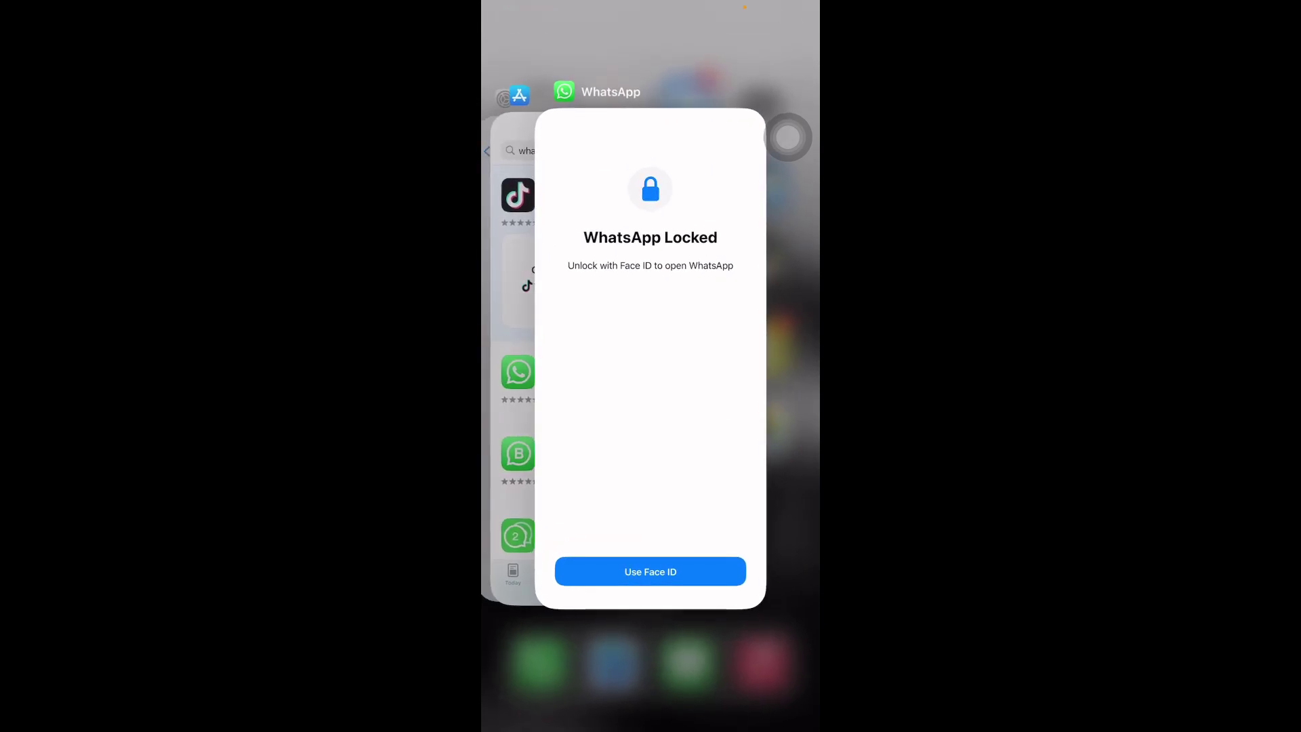
{"action": "mouse_move", "coordinate": [569, 356]}
{"action": "left_mouse_down"}
{"action": "mouse_move", "coordinate": [773, 356]}
{"action": "mouse_move", "coordinate": [570, 356]}
{"action": "left_mouse_up"}
{"action": "left_click_drag", "start_coordinate": [650, 407], "coordinate": [652, 102]}
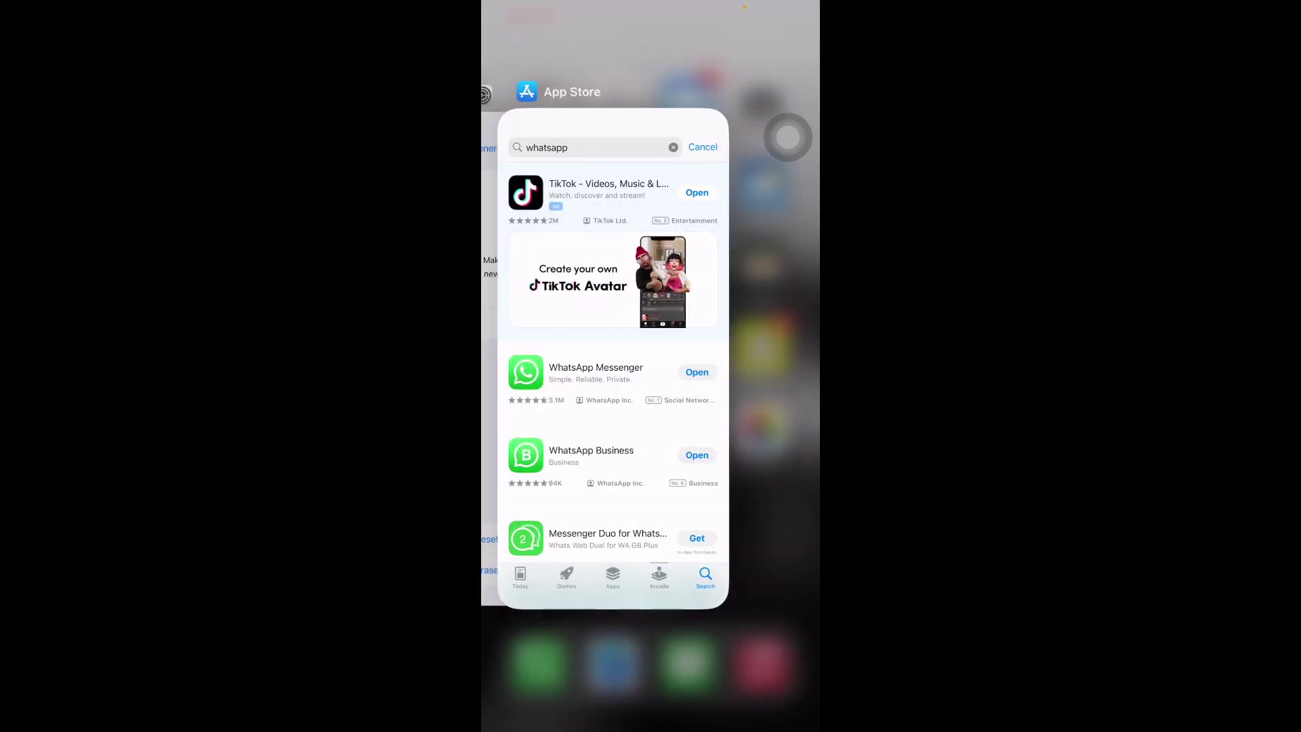
{"action": "left_click_drag", "start_coordinate": [651, 723], "coordinate": [651, 457]}
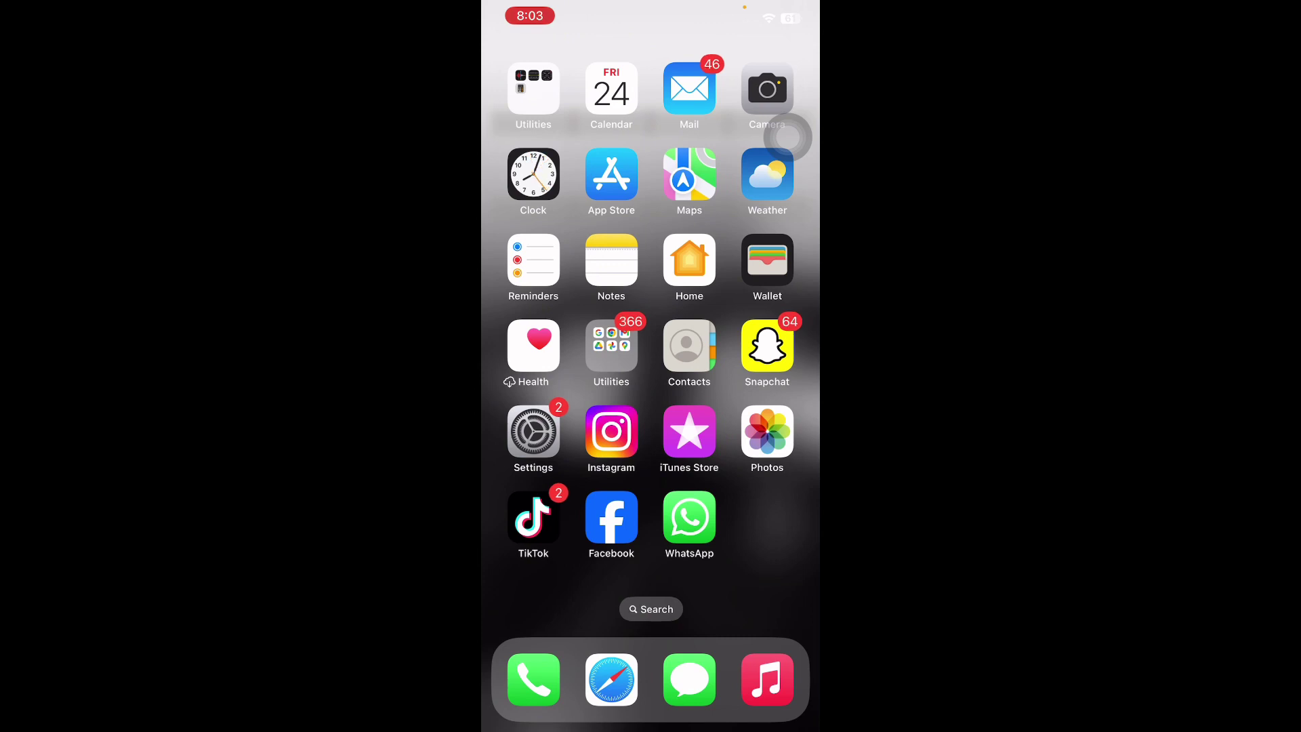
{"action": "key", "text": "XF86AudioRaiseVolume"}
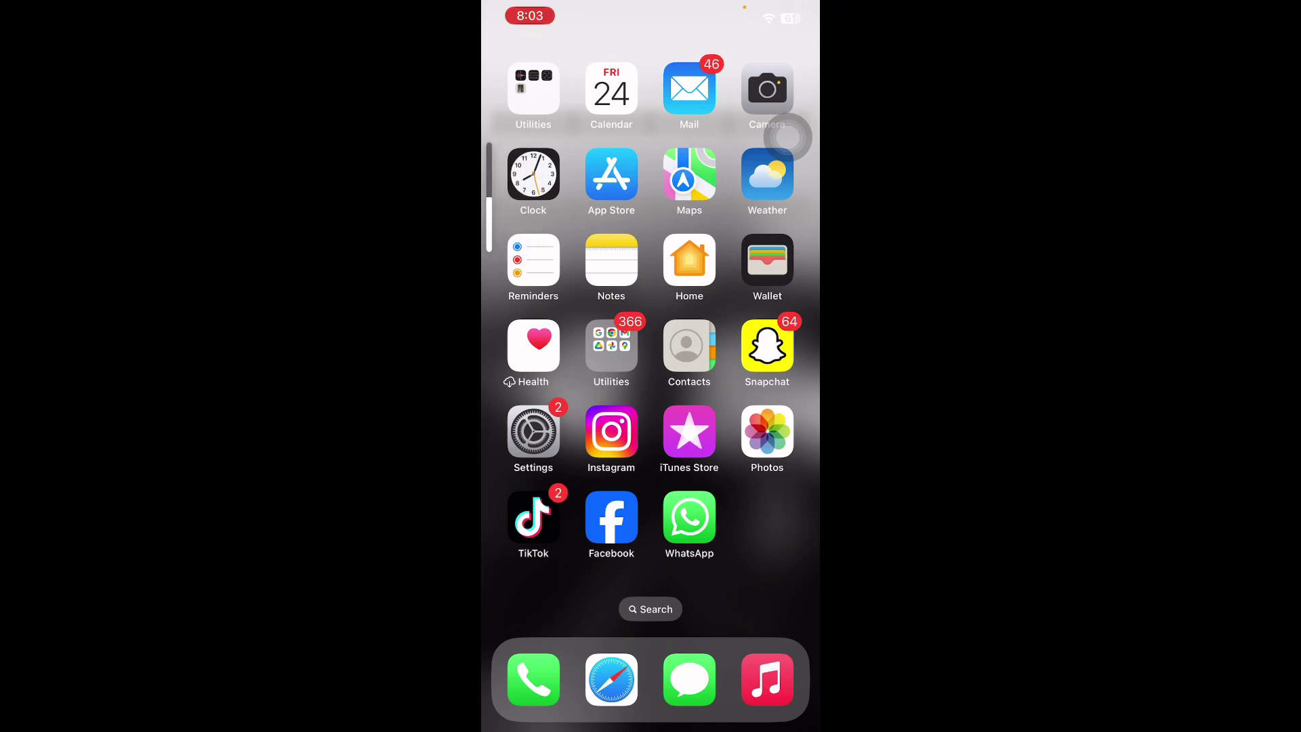
{"action": "key", "text": "XF86PowerOff"}
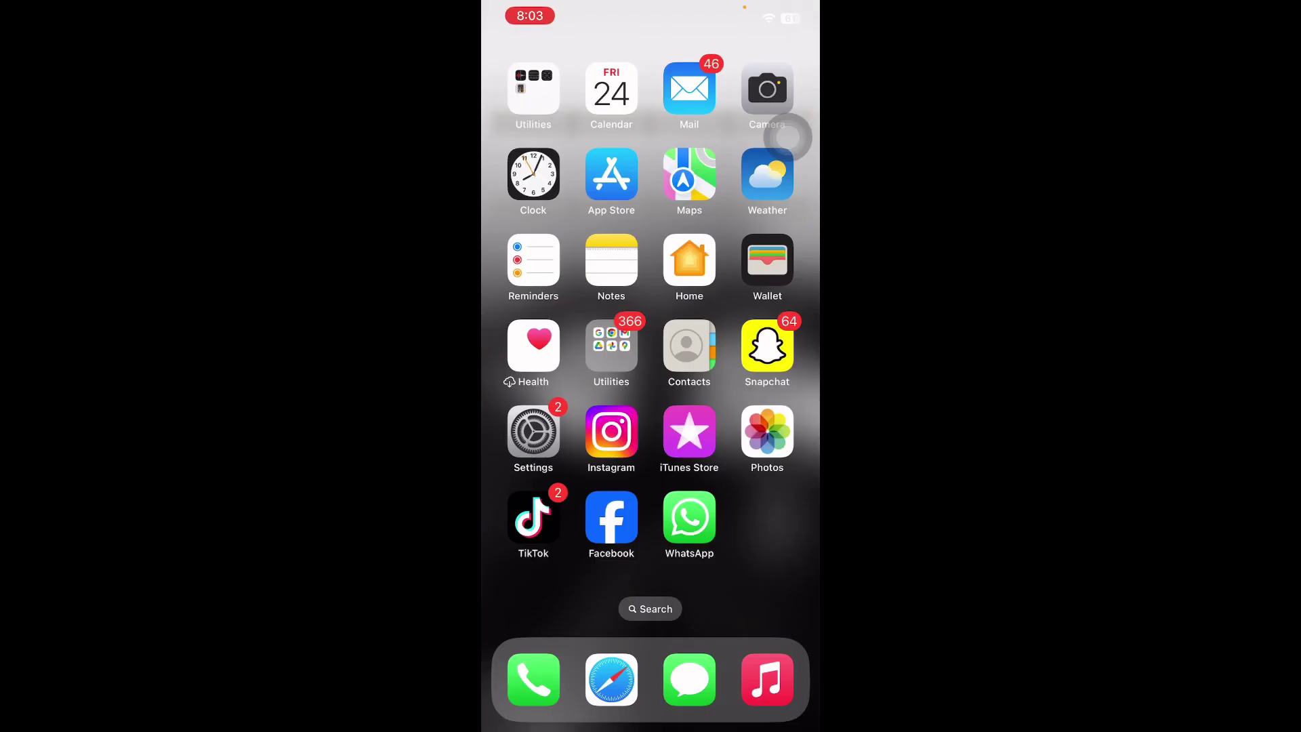
- Turn off Require Face ID under WhatsApp Settings > Privacy > Screen Lock, then go Home
{"action": "left_click", "coordinate": [689, 519]}
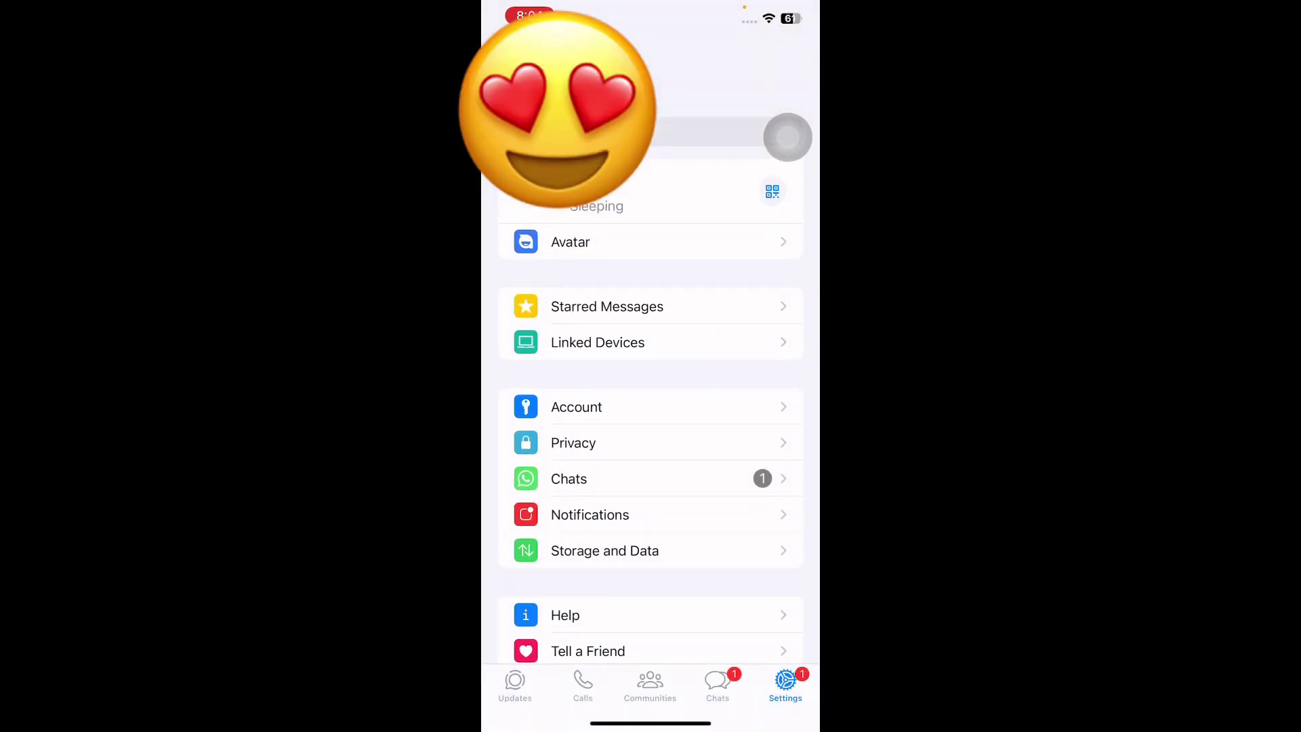
{"action": "left_click", "coordinate": [573, 443]}
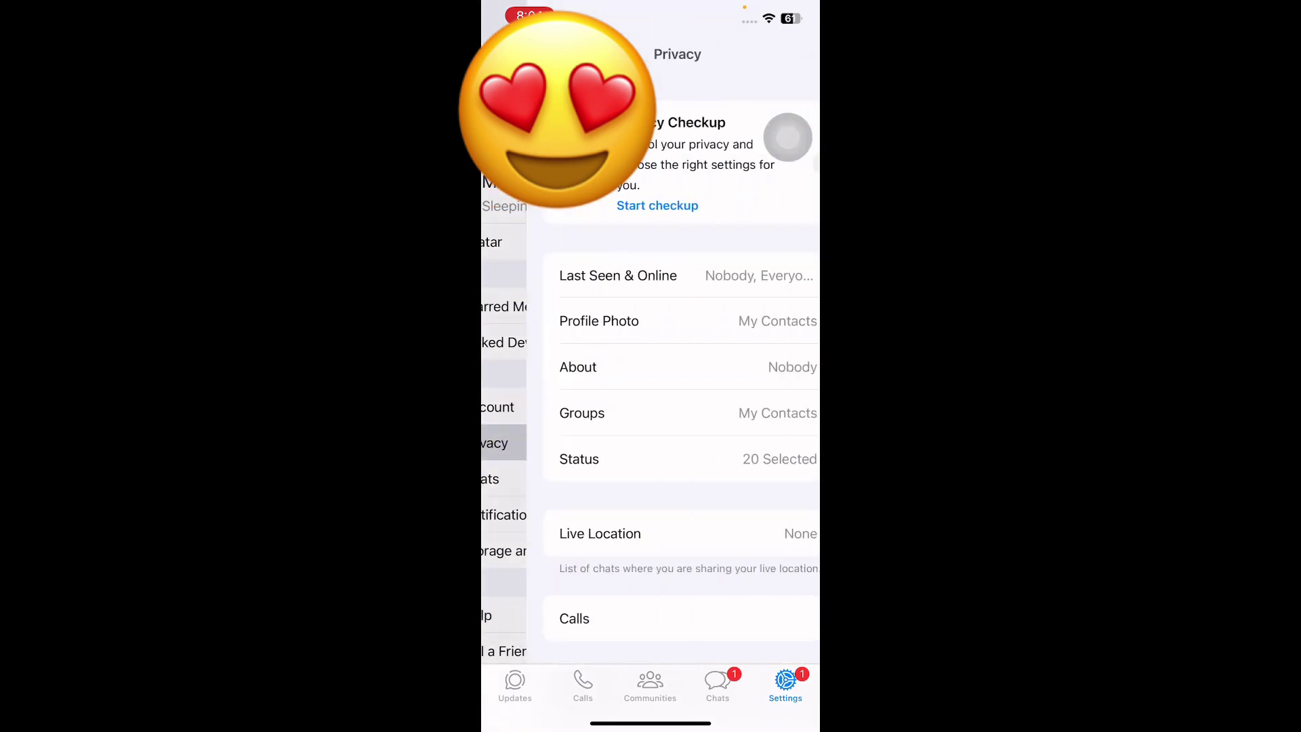
{"action": "scroll", "coordinate": [651, 408], "scroll_direction": "down", "scroll_amount": 3}
{"action": "scroll", "coordinate": [788, 137], "scroll_direction": "down", "scroll_amount": 3}
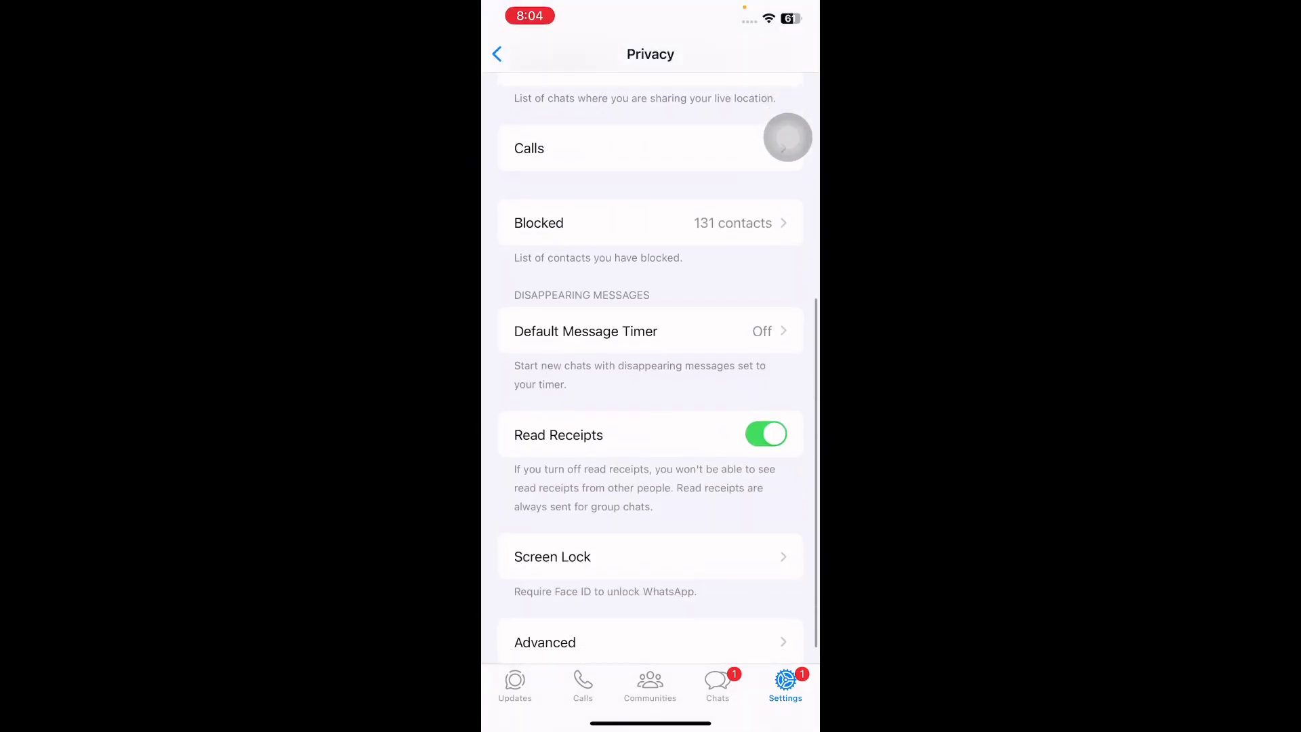
{"action": "left_click", "coordinate": [551, 526]}
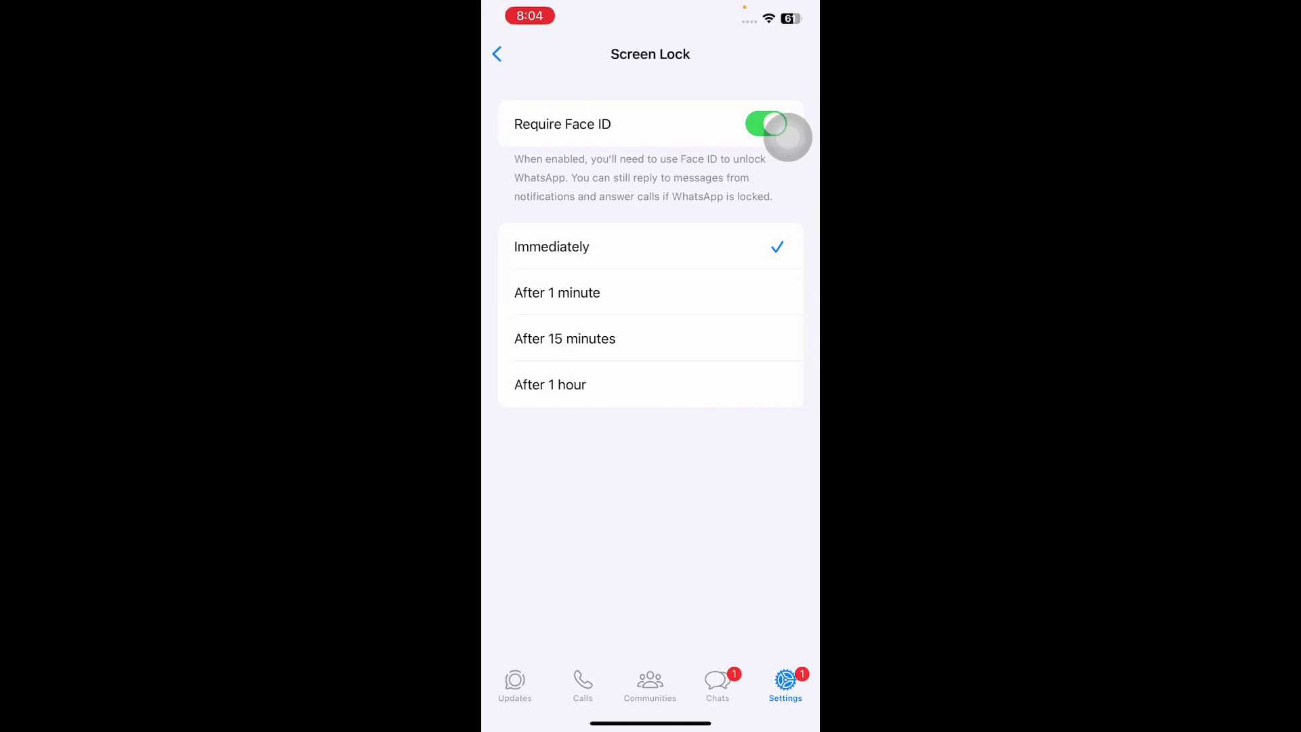
{"action": "left_click", "coordinate": [775, 124]}
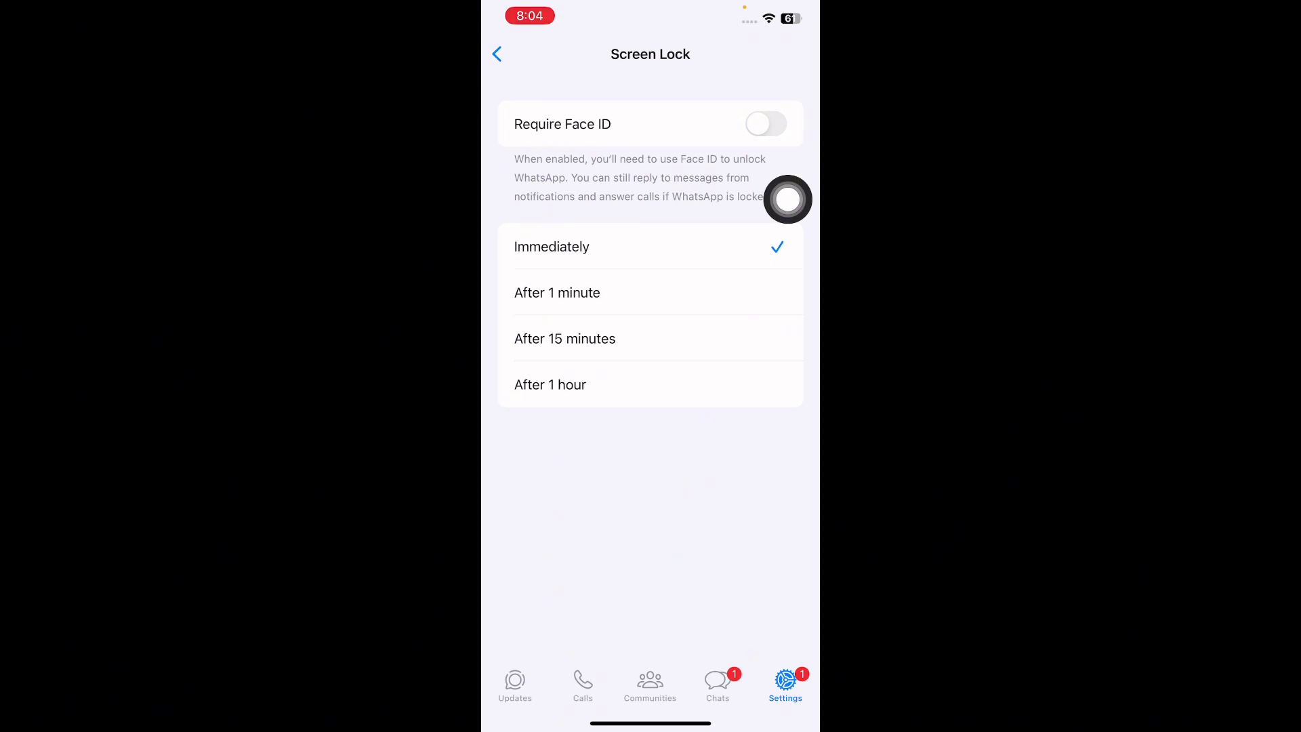
{"action": "key", "text": "super+h"}
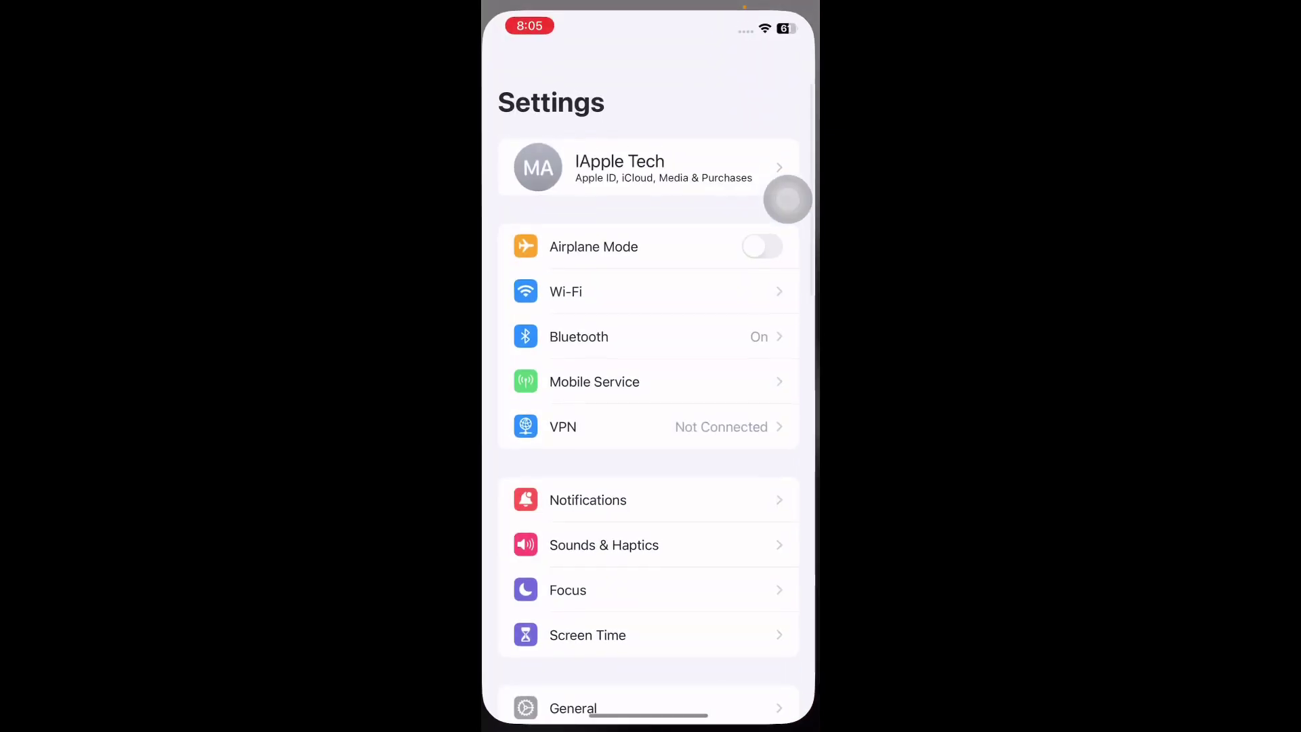
{"action": "scroll", "coordinate": [787, 199], "scroll_direction": "down", "scroll_amount": 10}
{"action": "scroll", "coordinate": [788, 199], "scroll_direction": "down", "scroll_amount": 5}
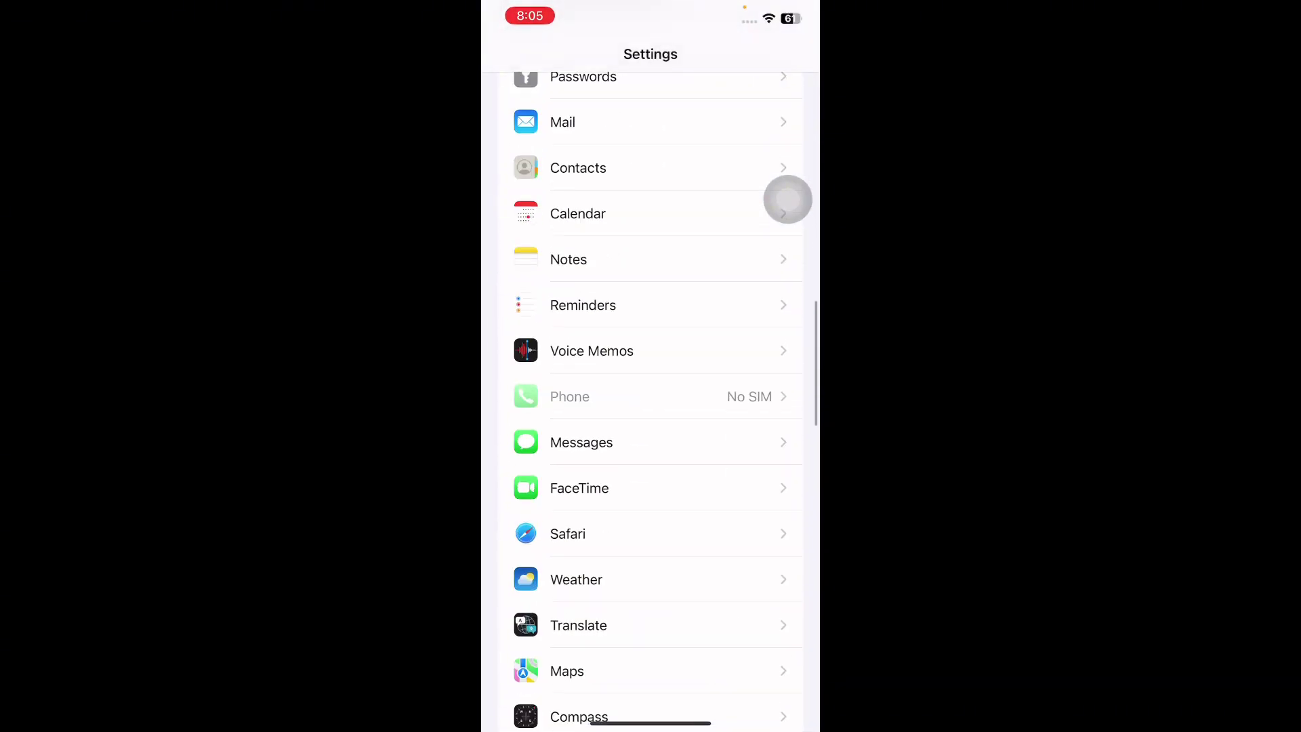
{"action": "scroll", "coordinate": [788, 198], "scroll_direction": "down", "scroll_amount": 5}
{"action": "scroll", "coordinate": [788, 198], "scroll_direction": "down", "scroll_amount": 5}
{"action": "scroll", "coordinate": [787, 199], "scroll_direction": "down", "scroll_amount": 5}
- Switch off WhatsApp's Face ID permission in iOS Settings and confirm WhatsApp opens unlocked
{"action": "left_click", "coordinate": [583, 553]}
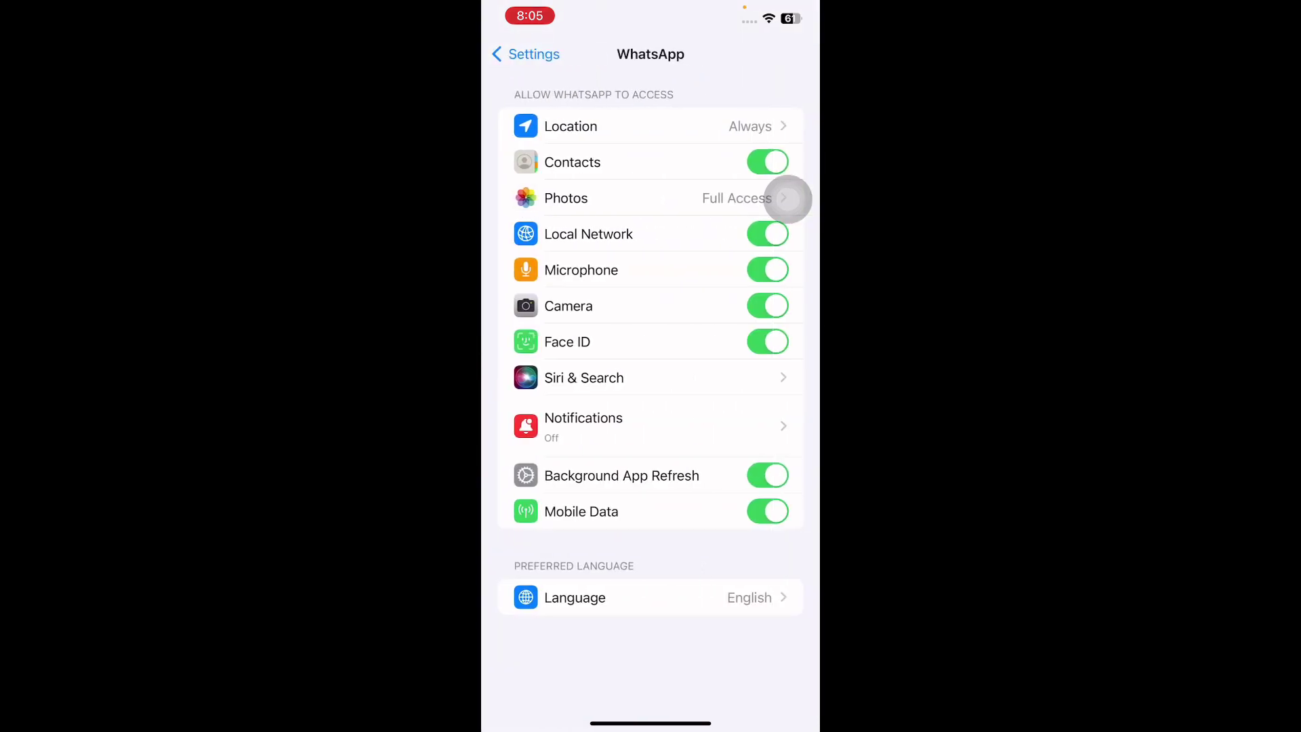
{"action": "left_click", "coordinate": [768, 341]}
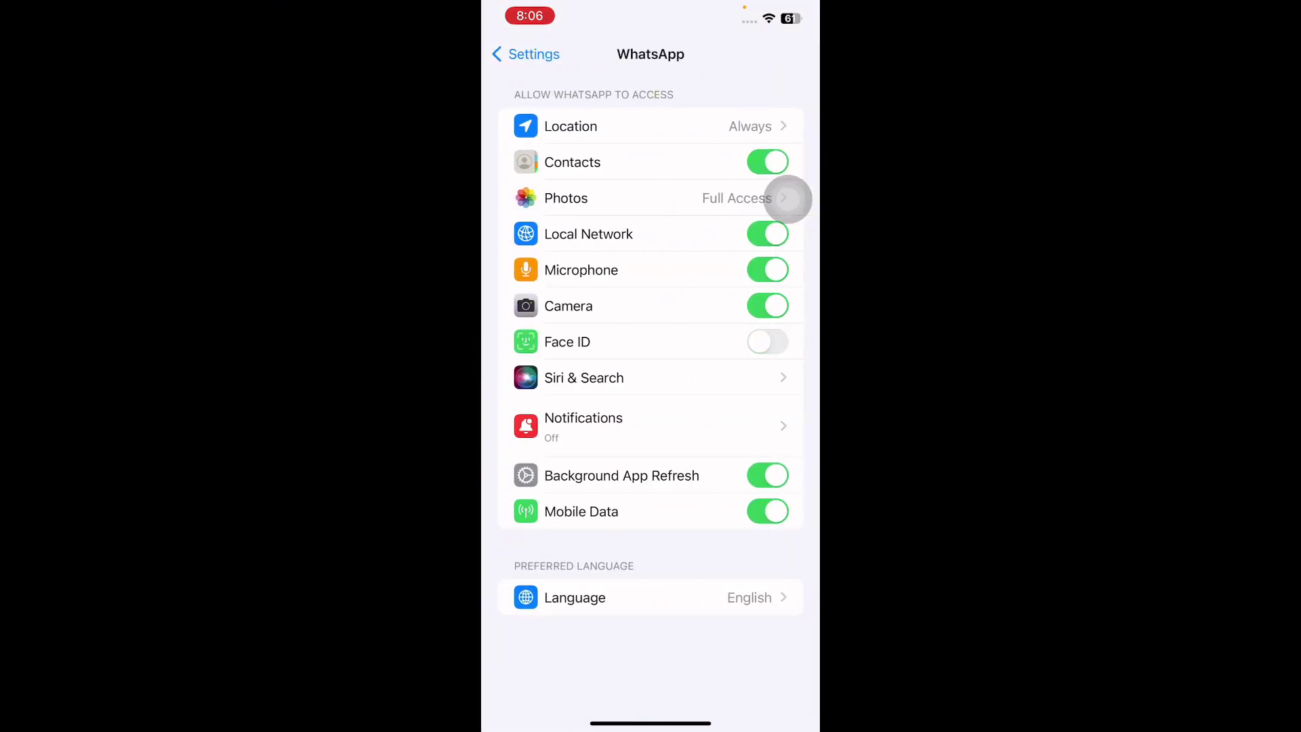
{"action": "left_click_drag", "start_coordinate": [650, 724], "coordinate": [651, 457]}
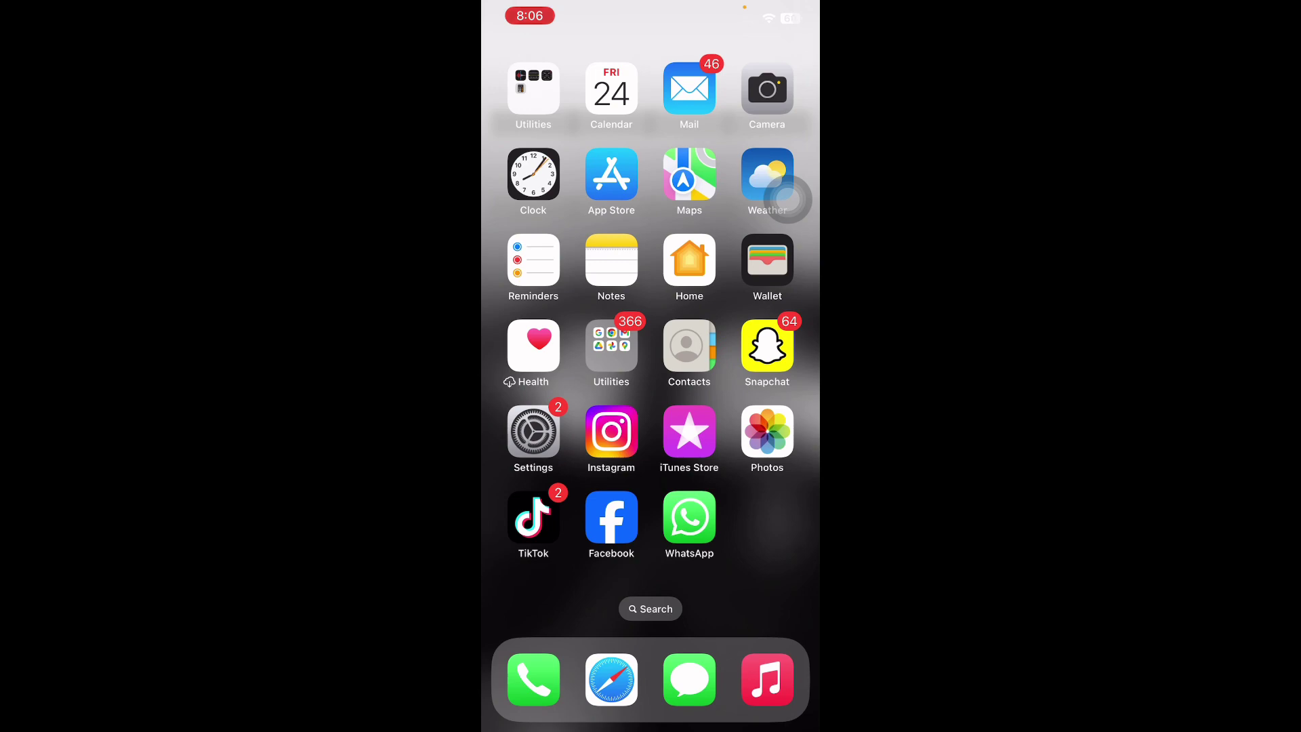
{"action": "left_click", "coordinate": [689, 518]}
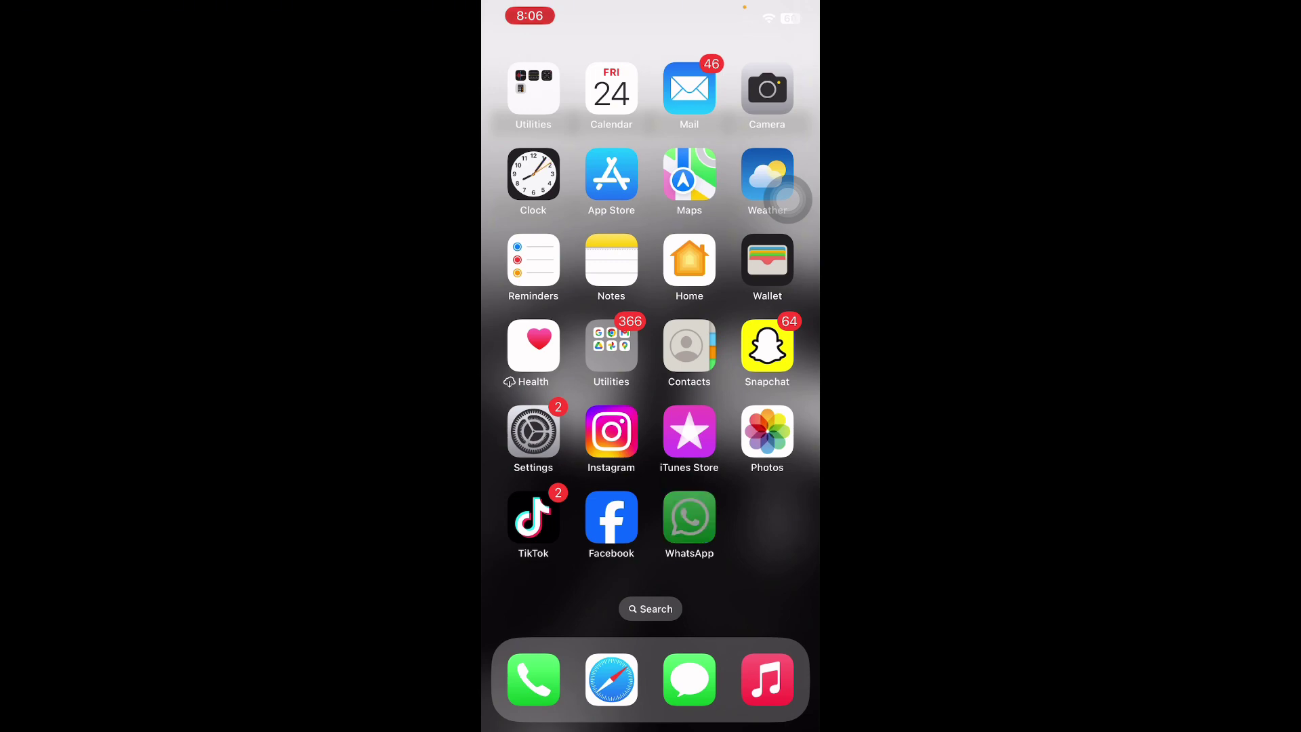
{"action": "left_click_drag", "start_coordinate": [650, 724], "coordinate": [651, 457]}
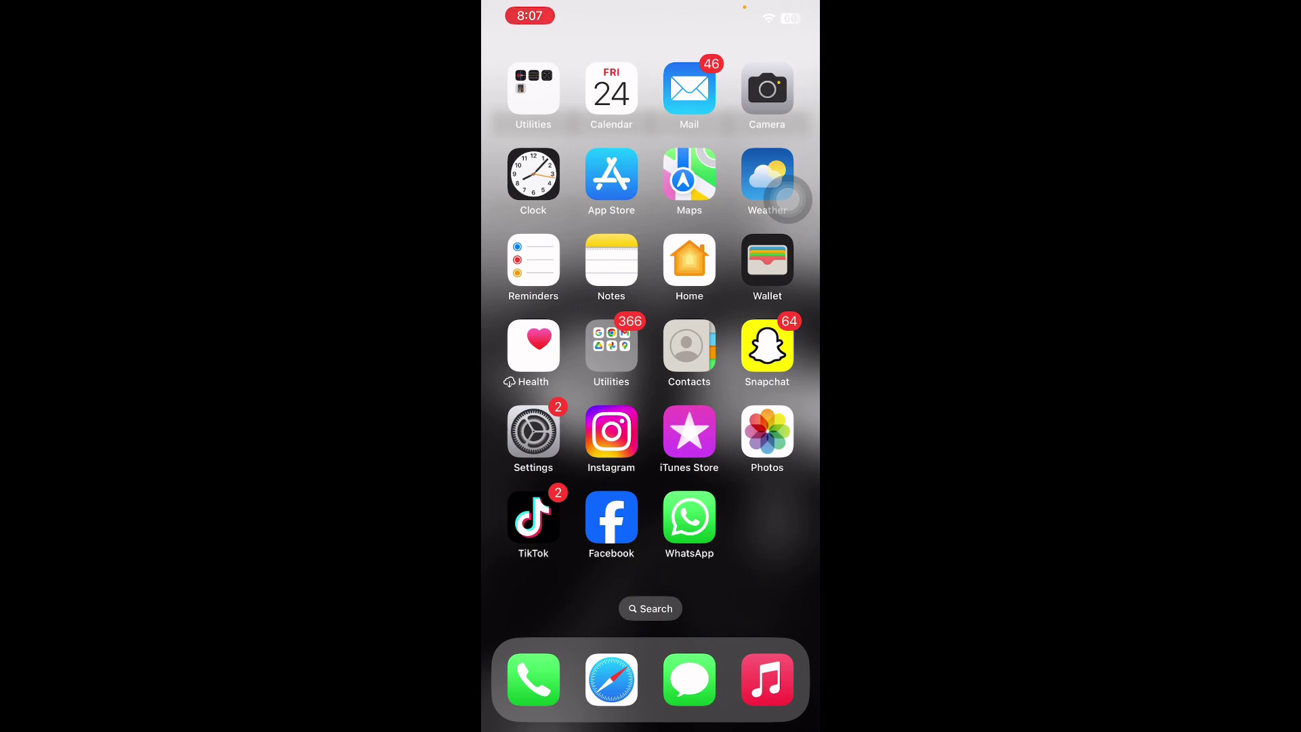
{"action": "left_click", "coordinate": [533, 432]}
{"action": "scroll", "coordinate": [651, 406], "scroll_direction": "down", "scroll_amount": 10}
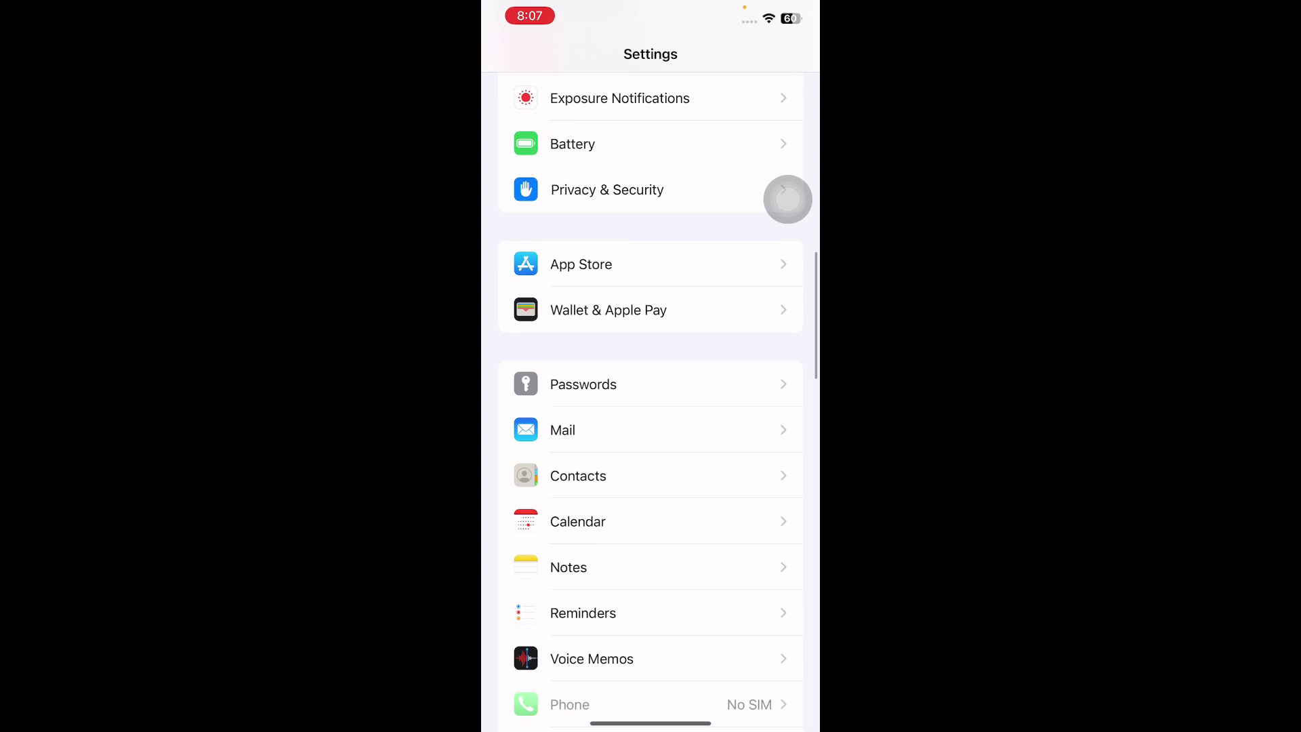
{"action": "scroll", "coordinate": [788, 198], "scroll_direction": "down", "scroll_amount": 5}
{"action": "scroll", "coordinate": [787, 198], "scroll_direction": "down", "scroll_amount": 5}
{"action": "scroll", "coordinate": [788, 199], "scroll_direction": "down", "scroll_amount": 5}
{"action": "scroll", "coordinate": [788, 199], "scroll_direction": "down", "scroll_amount": 3}
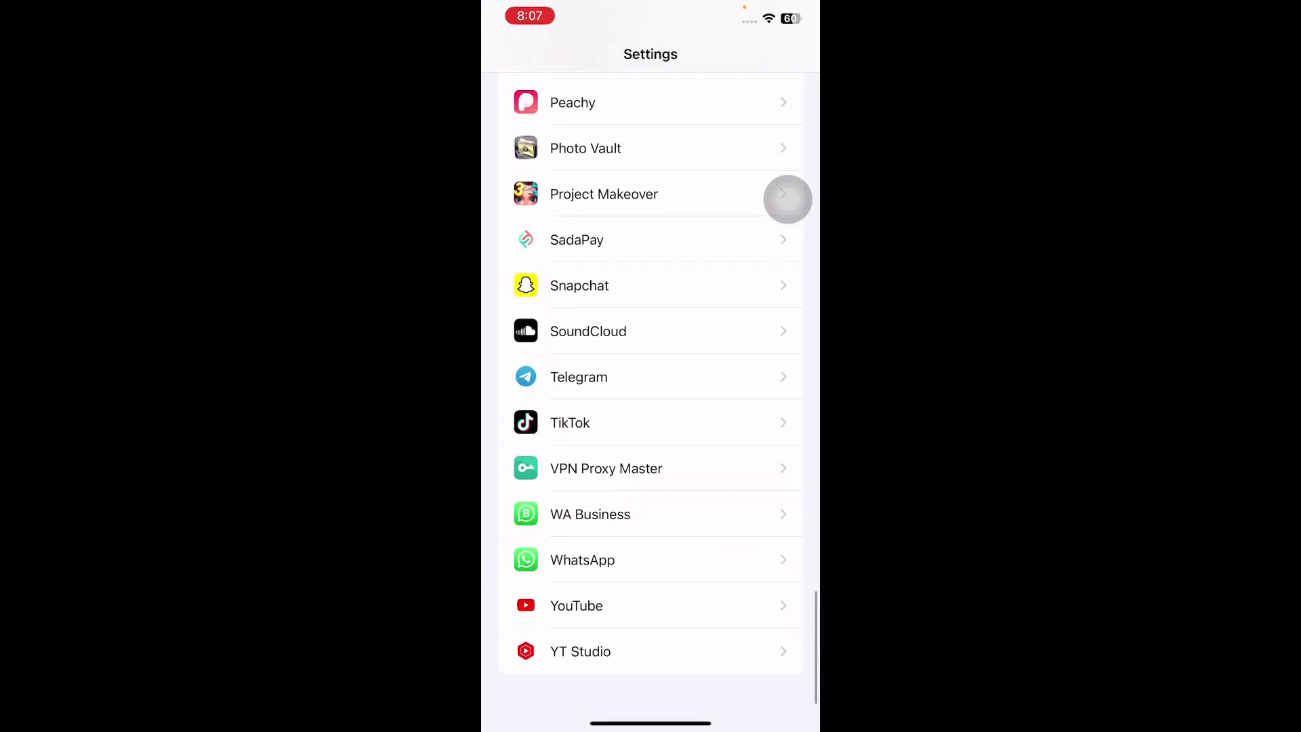
{"action": "left_click", "coordinate": [583, 560]}
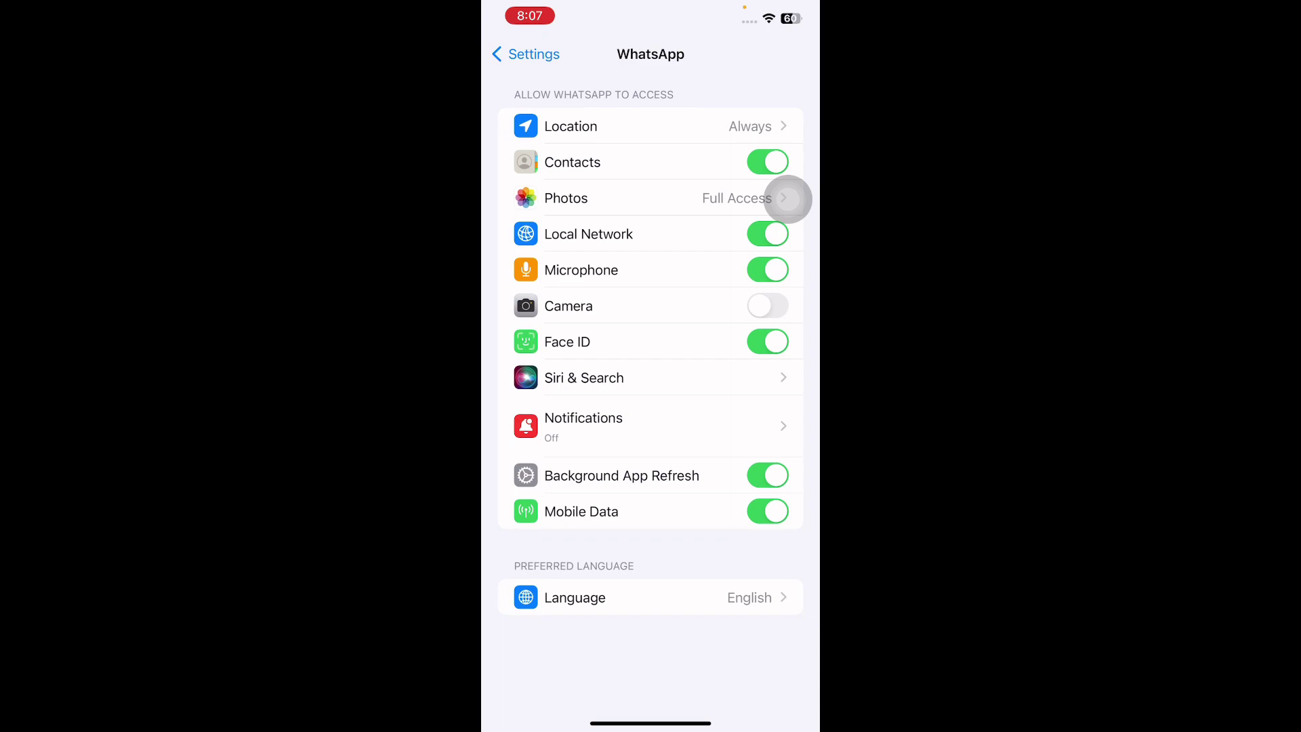
{"action": "left_click", "coordinate": [788, 199]}
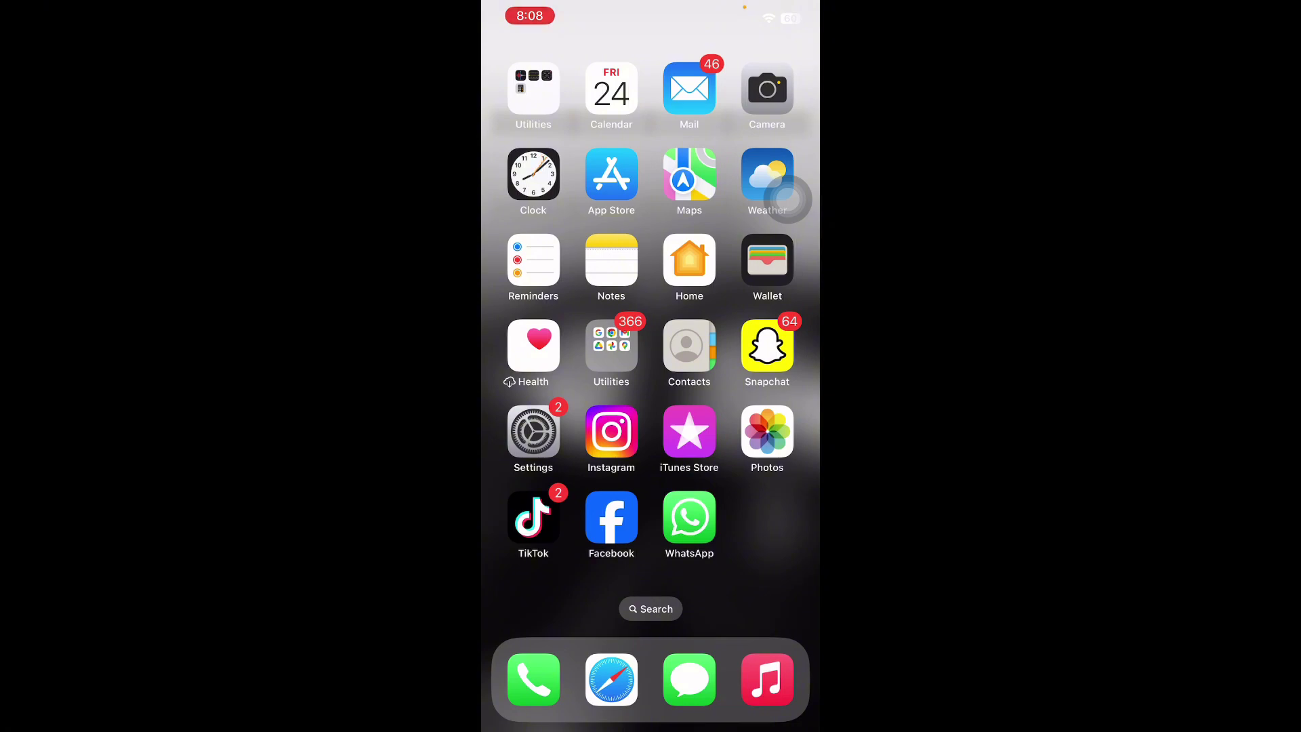
- Search the App Store for 'whatsapp' to confirm WhatsApp Messenger is installed and current
{"action": "left_click", "coordinate": [612, 175]}
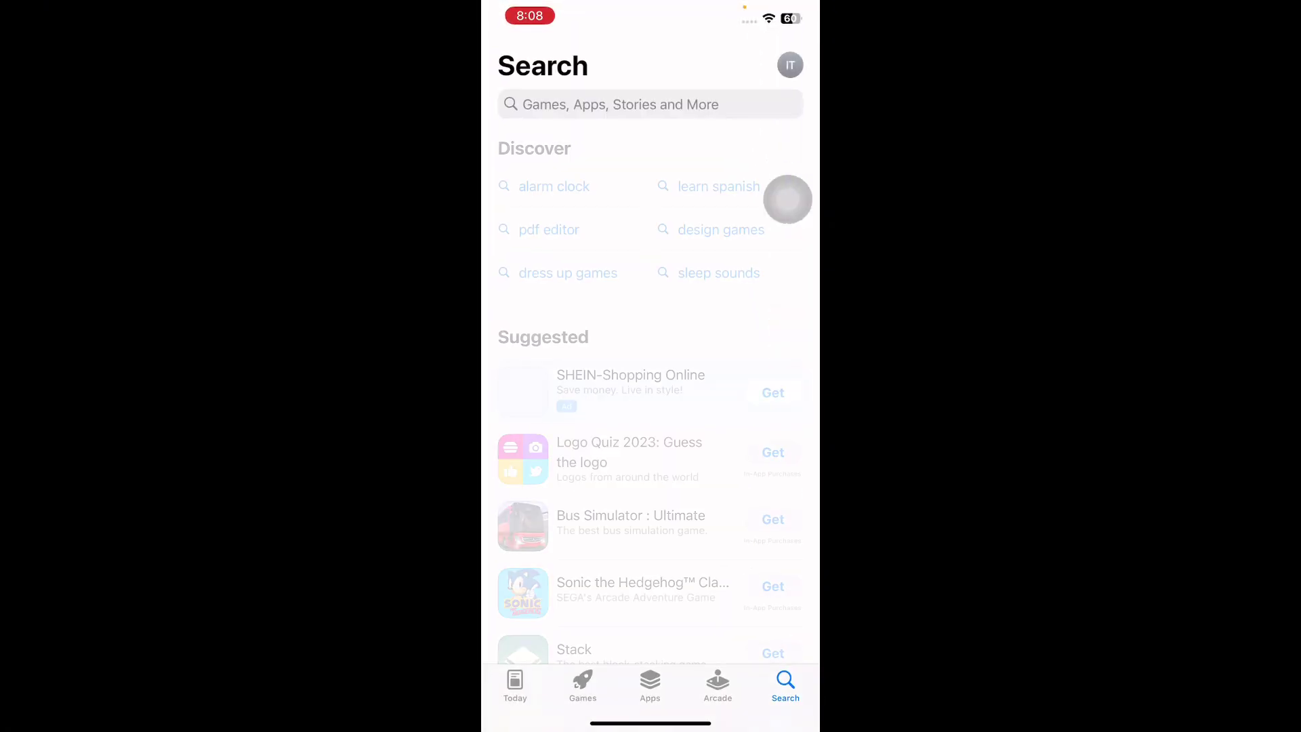
{"action": "left_click", "coordinate": [650, 103]}
{"action": "type", "text": "w"}
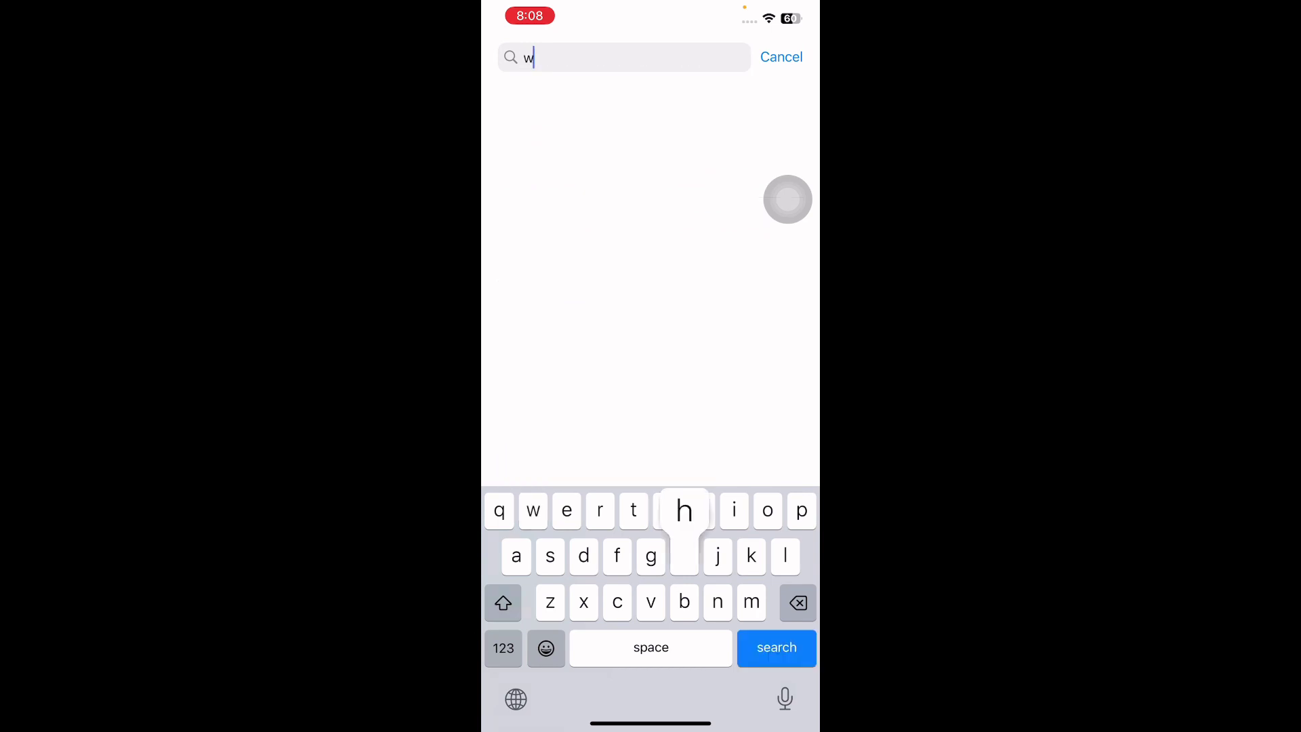
{"action": "type", "text": "hatsapp"}
{"action": "key", "text": "Return"}
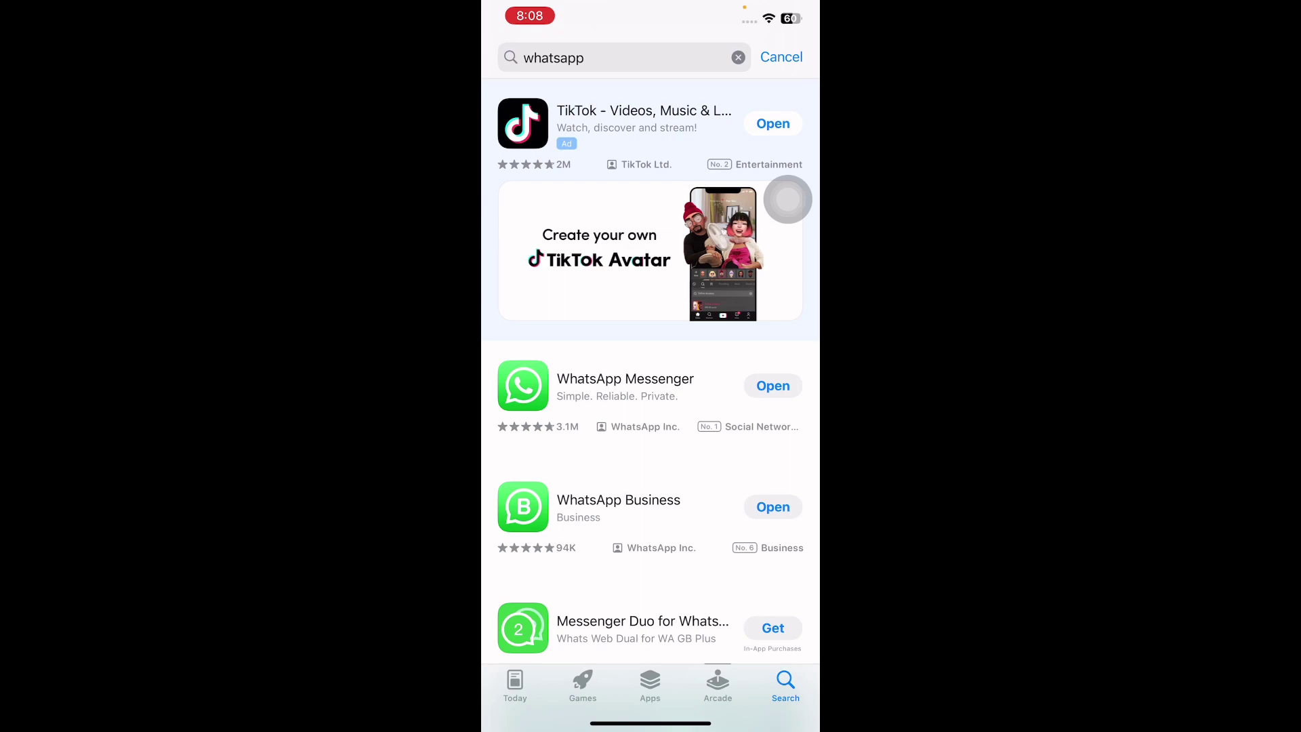
{"action": "left_click_drag", "start_coordinate": [650, 724], "coordinate": [650, 458]}
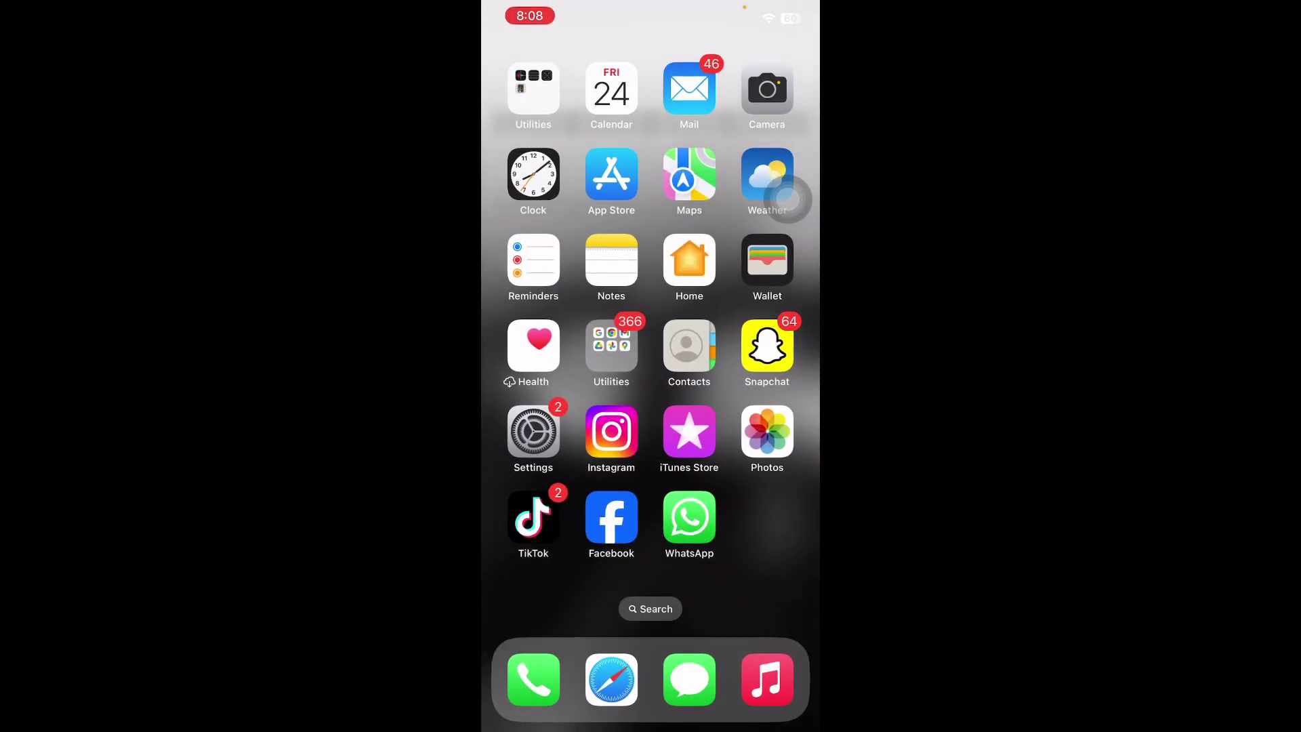